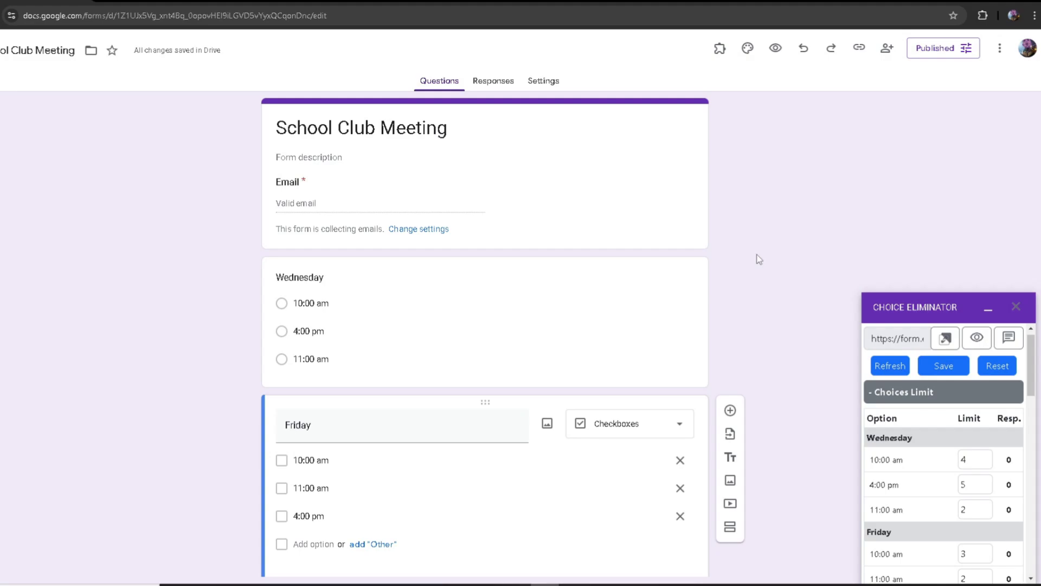
- Review the Wednesday and Friday time option cards, scrolling through the form
click(586, 357)
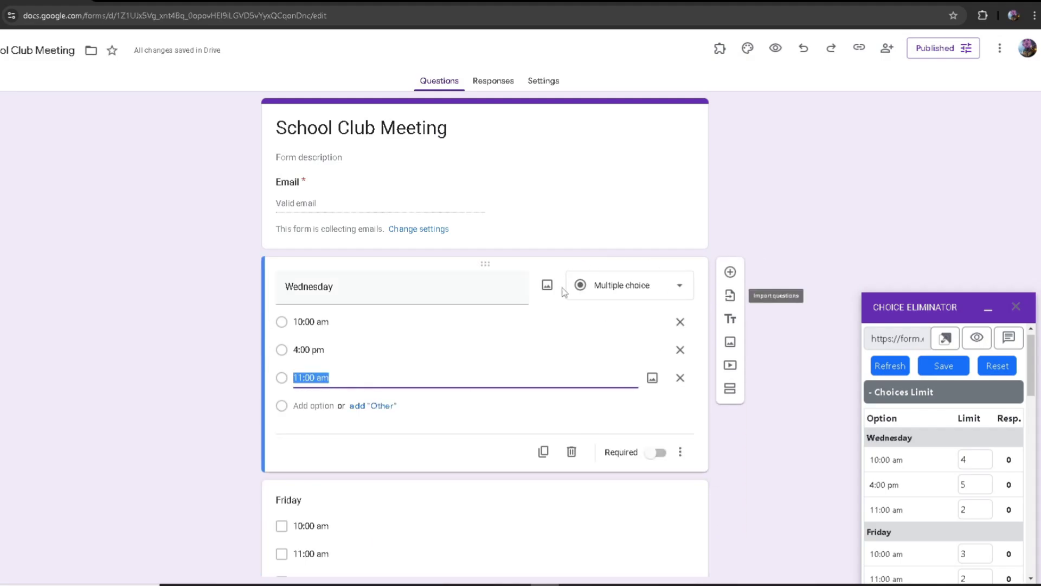
scroll(616, 309, down, 3)
click(569, 332)
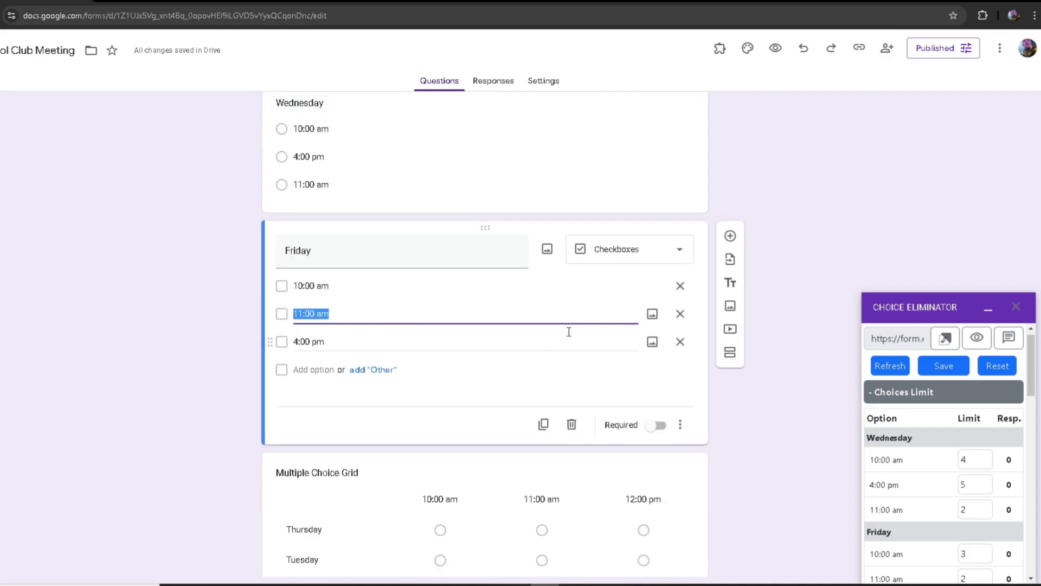
scroll(639, 300, down, 4)
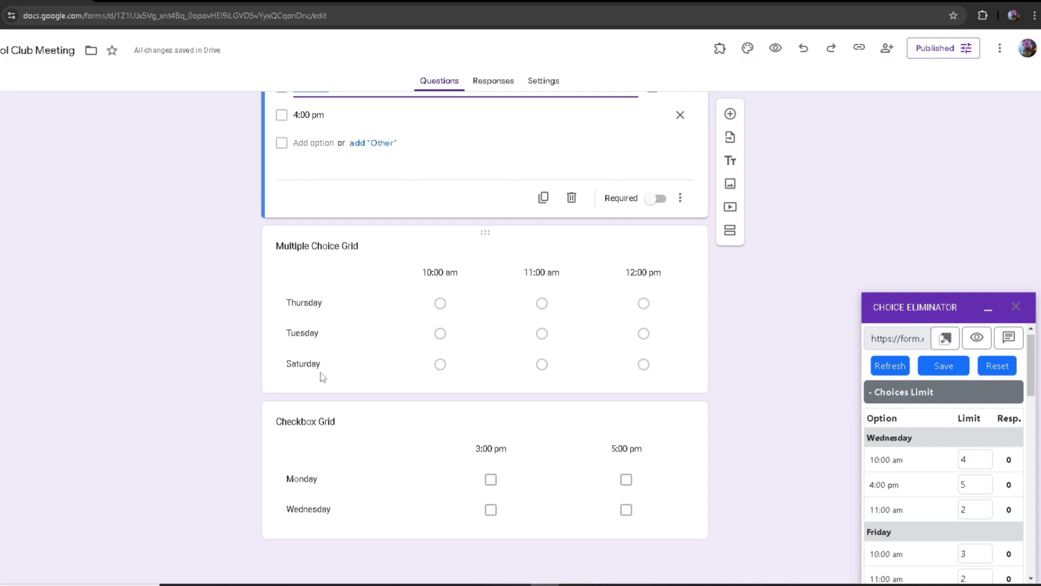
scroll(720, 411, up, 7)
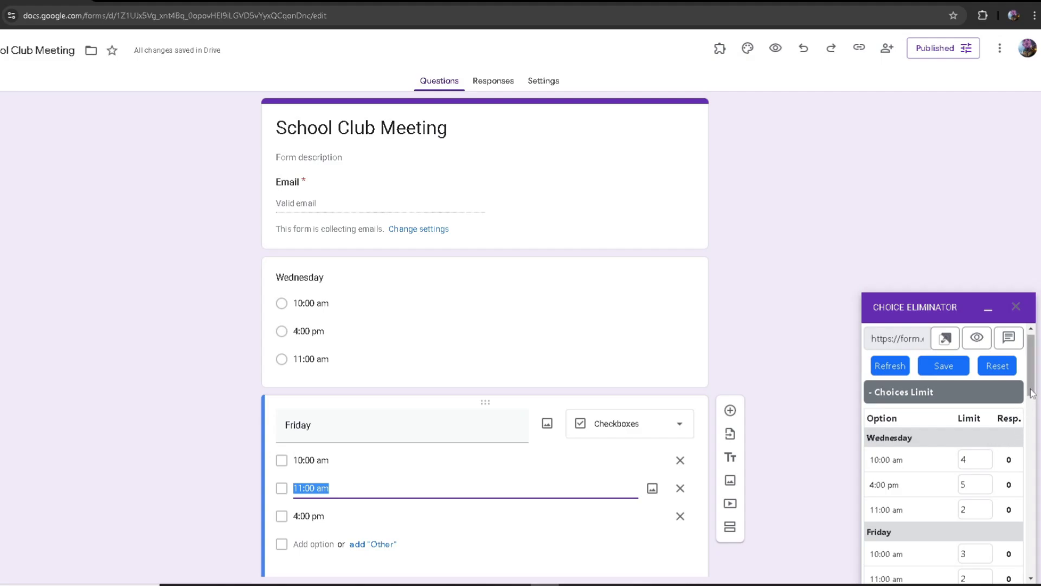
mouse_move(1032, 388)
mouse_down()
mouse_move(1032, 437)
mouse_move(1032, 372)
mouse_up()
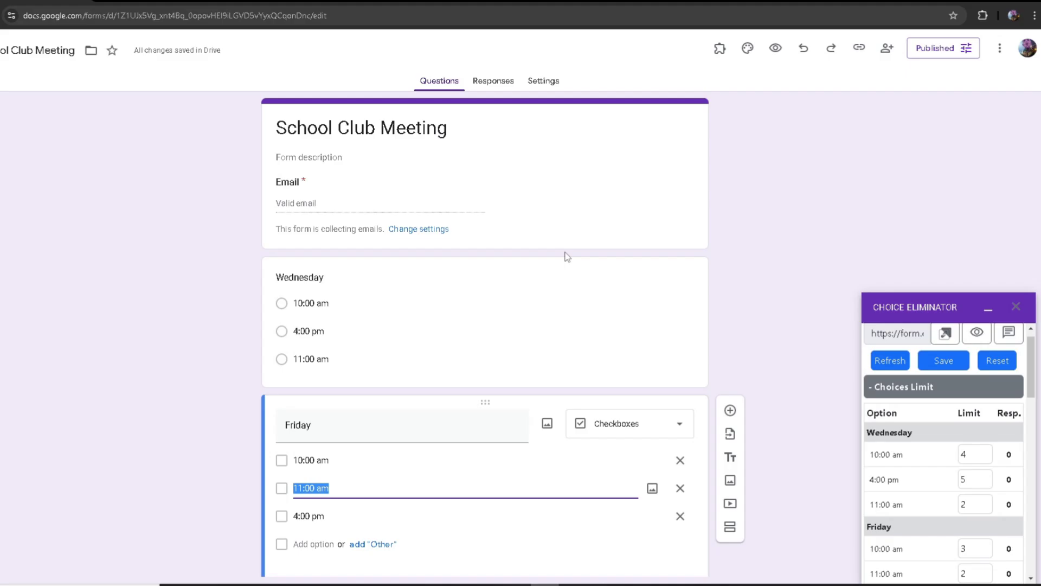
- Check the Settings tab, return to Questions, and launch the Choice Eliminator preview showing remaining slot counts
click(538, 86)
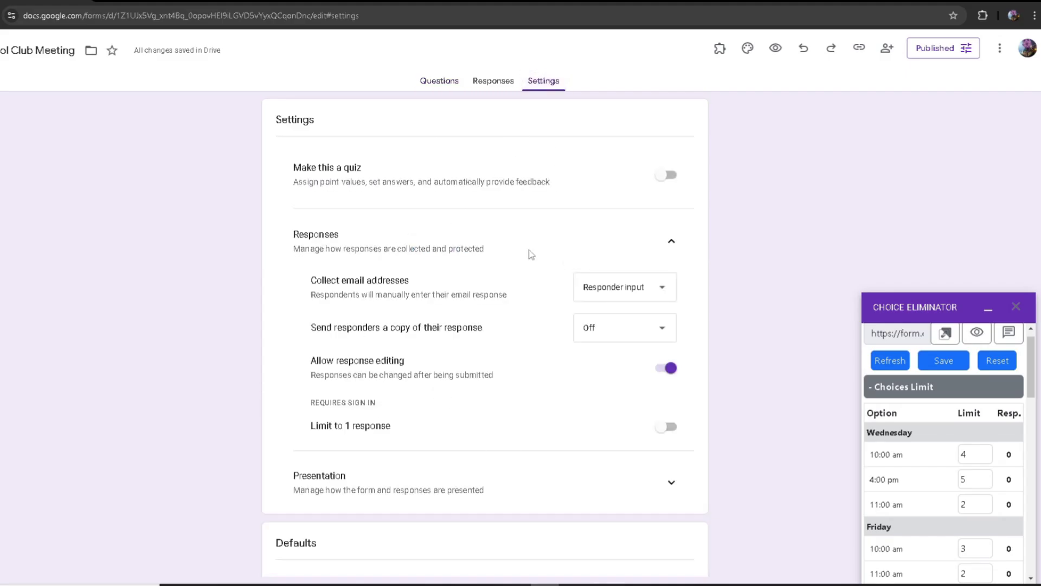
key(alt+Left)
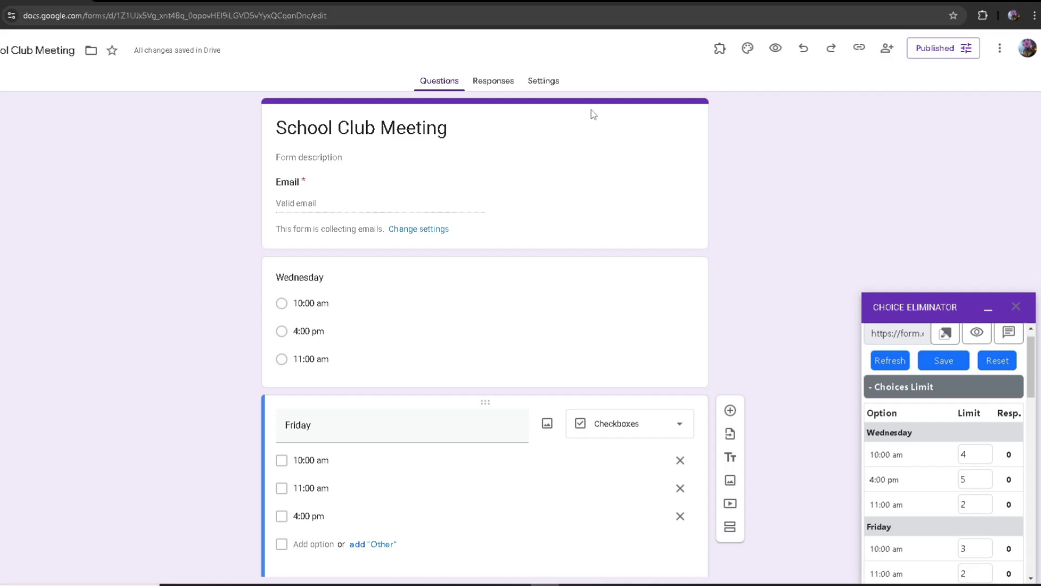
click(977, 332)
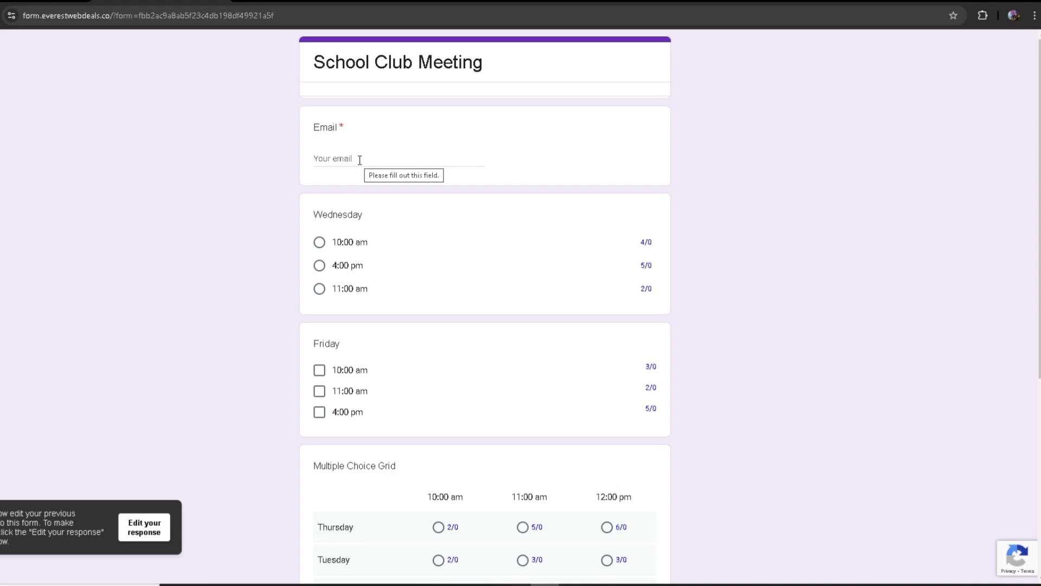
- Enter a test e-mail address, go through the answers, and submit the response in the preview
click(359, 160)
text(test@)
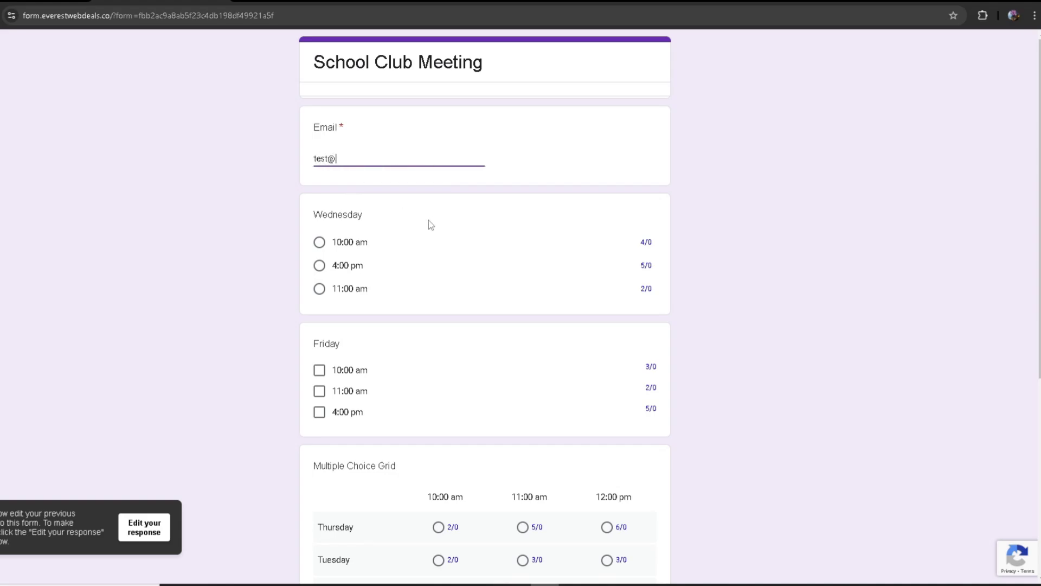
text(gmail.com)
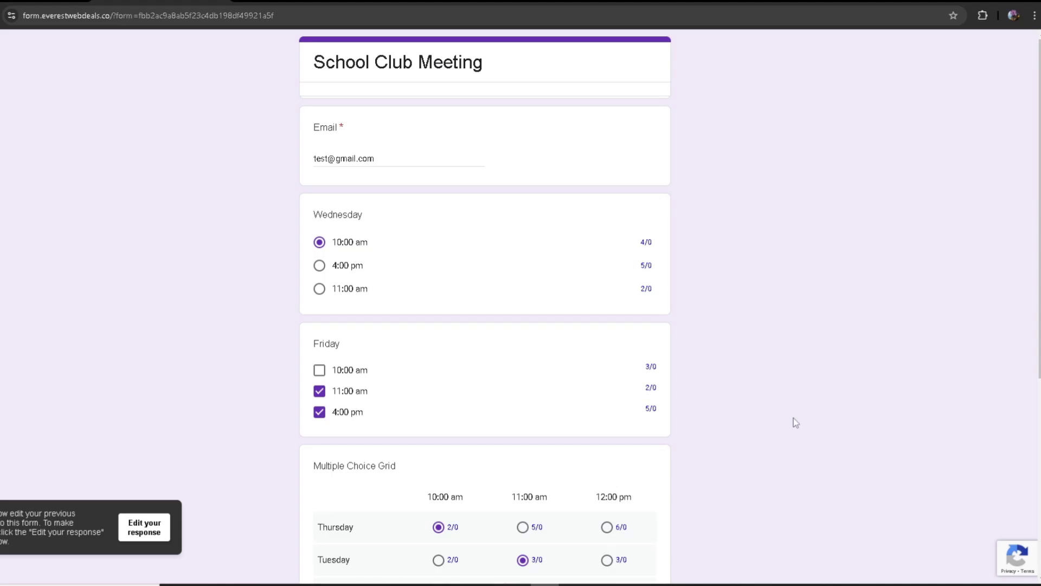
scroll(790, 423, down, 5)
scroll(789, 423, up, 5)
scroll(774, 418, down, 5)
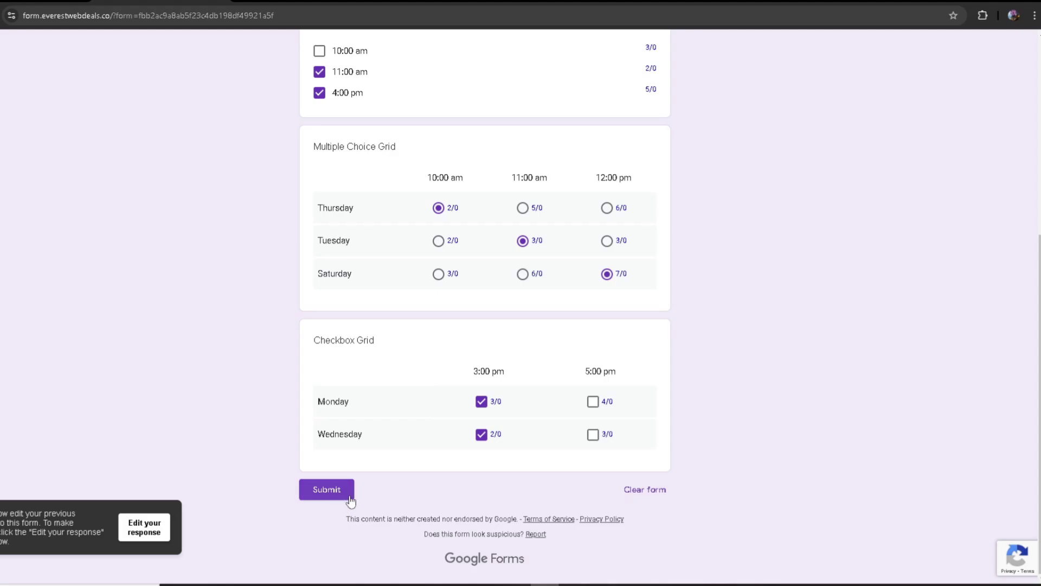
click(327, 489)
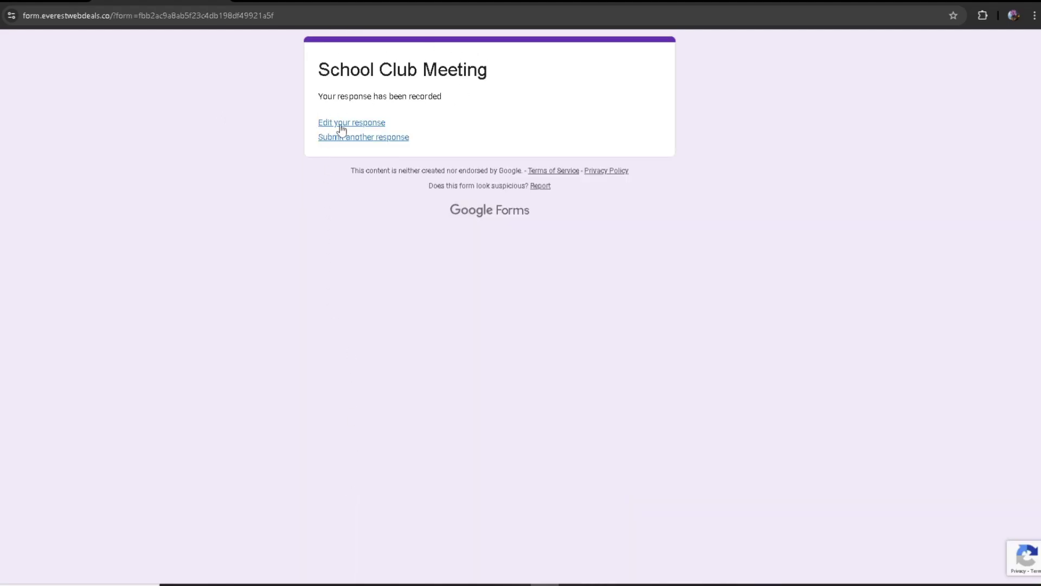
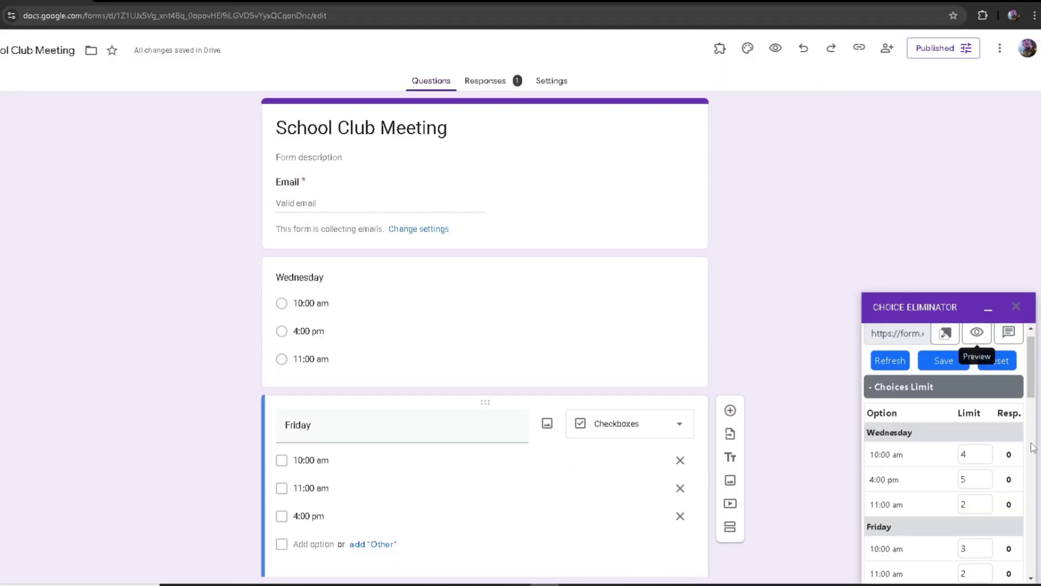
- Scroll down the form to review the Choice Eliminator limits on the Wednesday and Friday times
scroll(924, 413, down, 1)
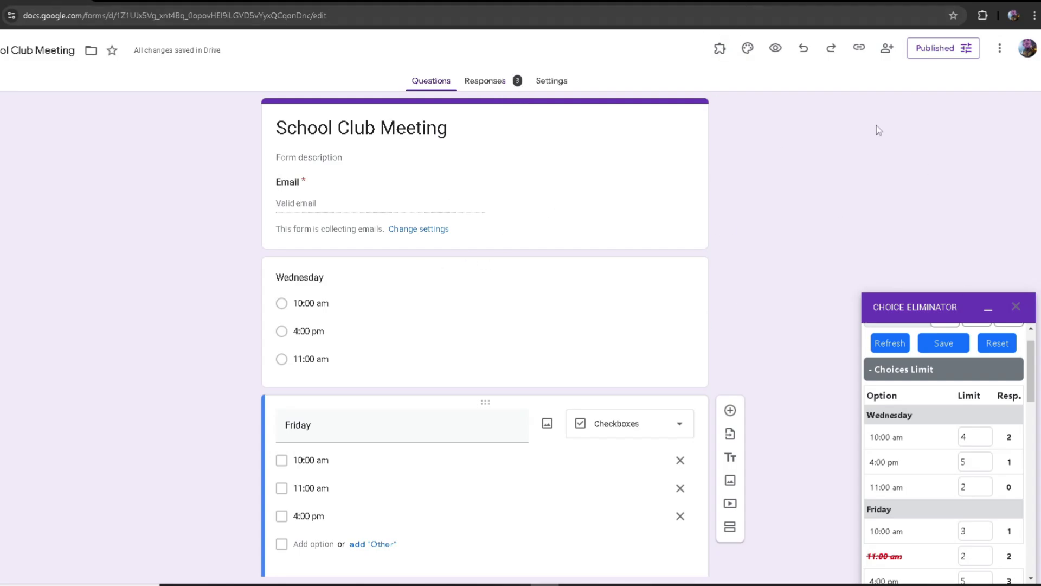
- Open Choice Eliminator's Form Response Manager and view the first of the three responses
click(719, 49)
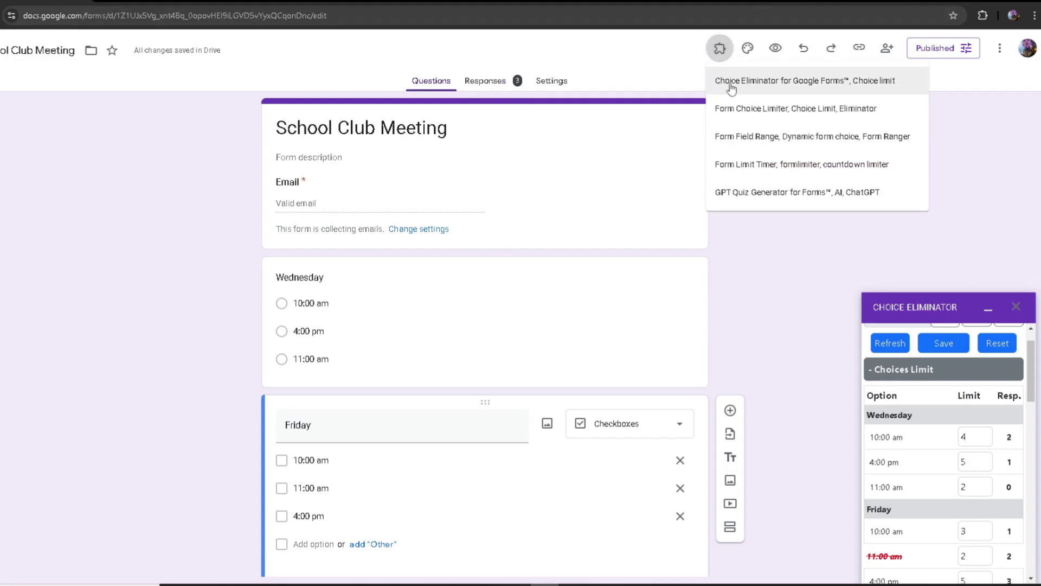
click(846, 87)
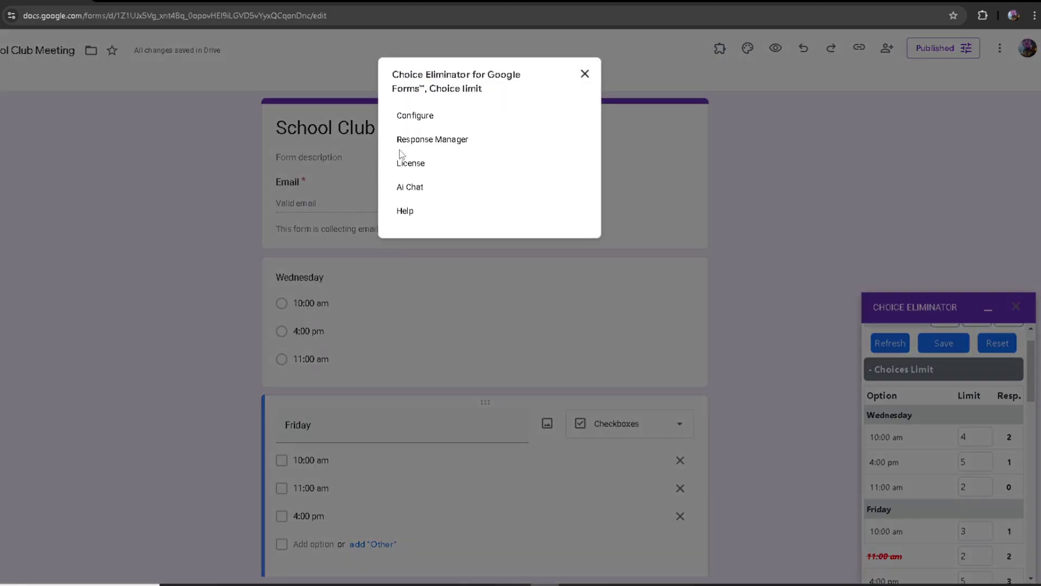
click(438, 139)
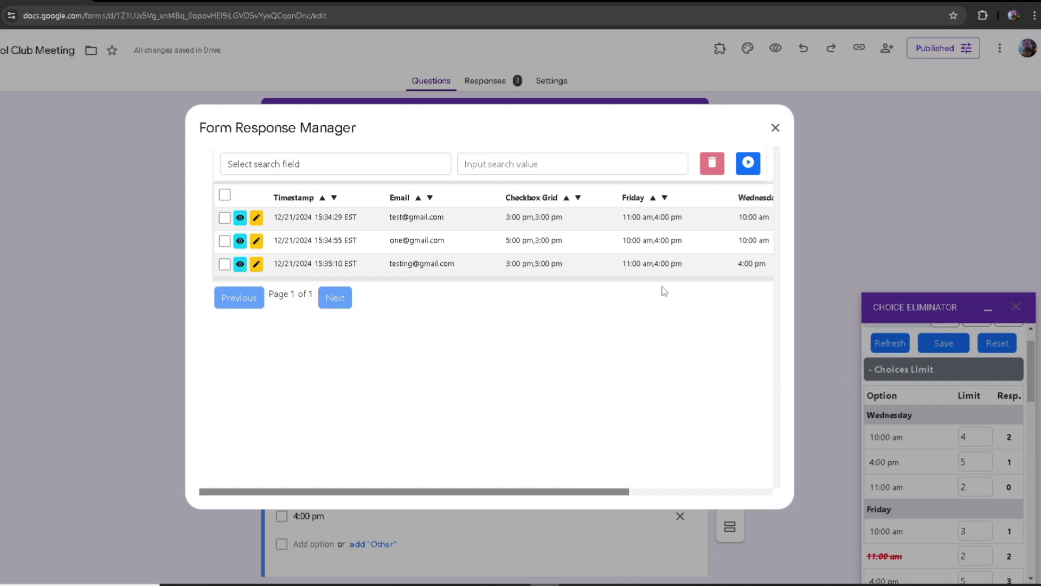
drag(616, 494, 529, 477)
drag(623, 493, 570, 469)
click(240, 218)
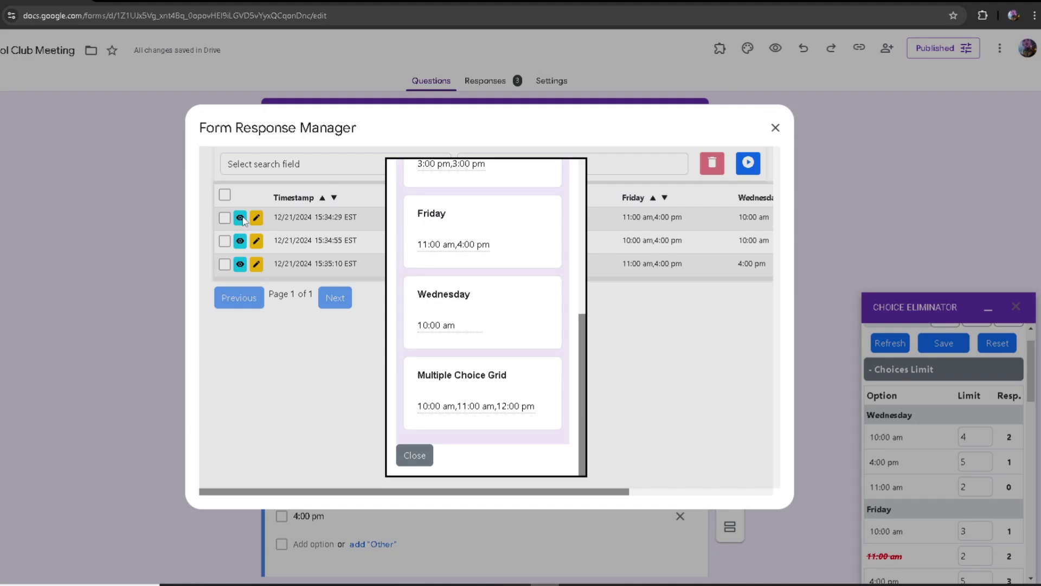
scroll(435, 306, up, 6)
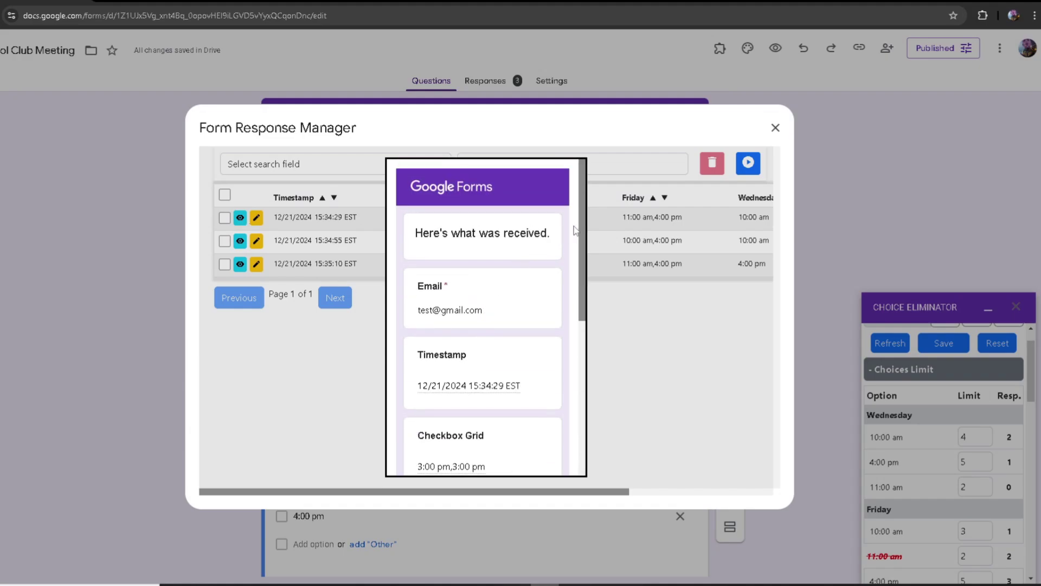
drag(582, 234, 578, 422)
scroll(495, 265, down, 2)
click(414, 455)
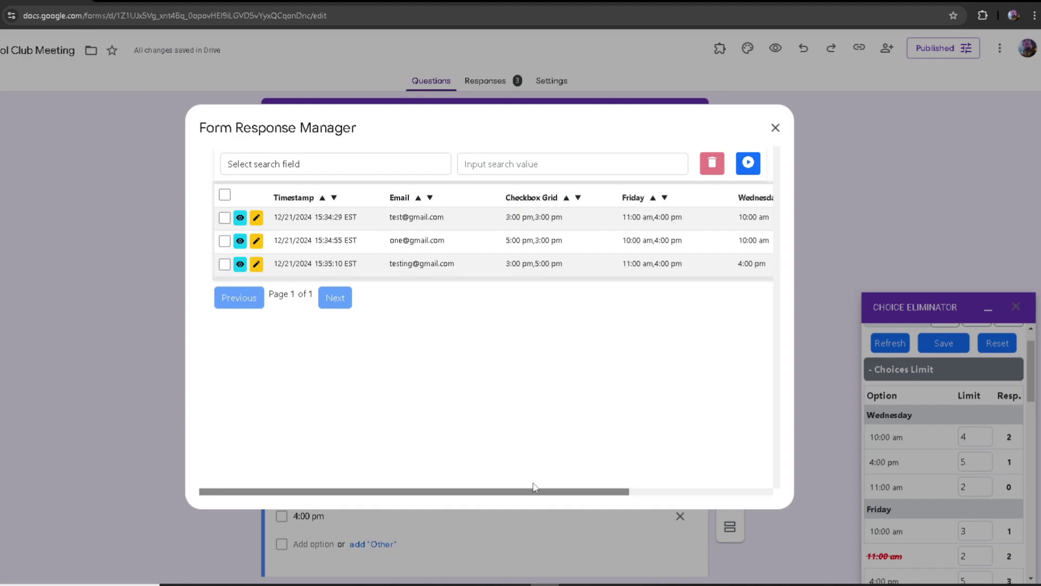
- Search the responses by the Email field for the test respondent's address
click(349, 163)
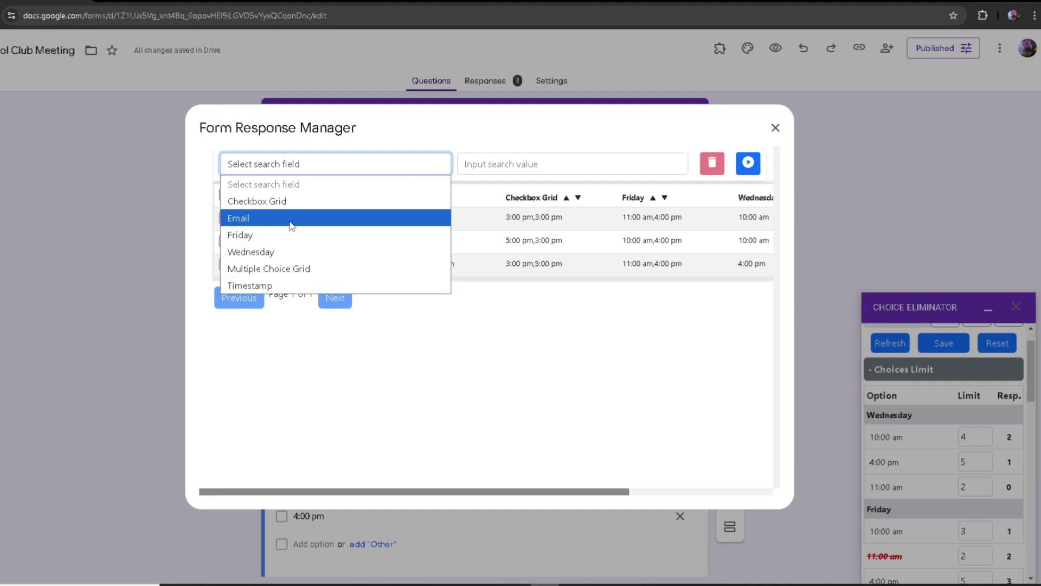
click(257, 220)
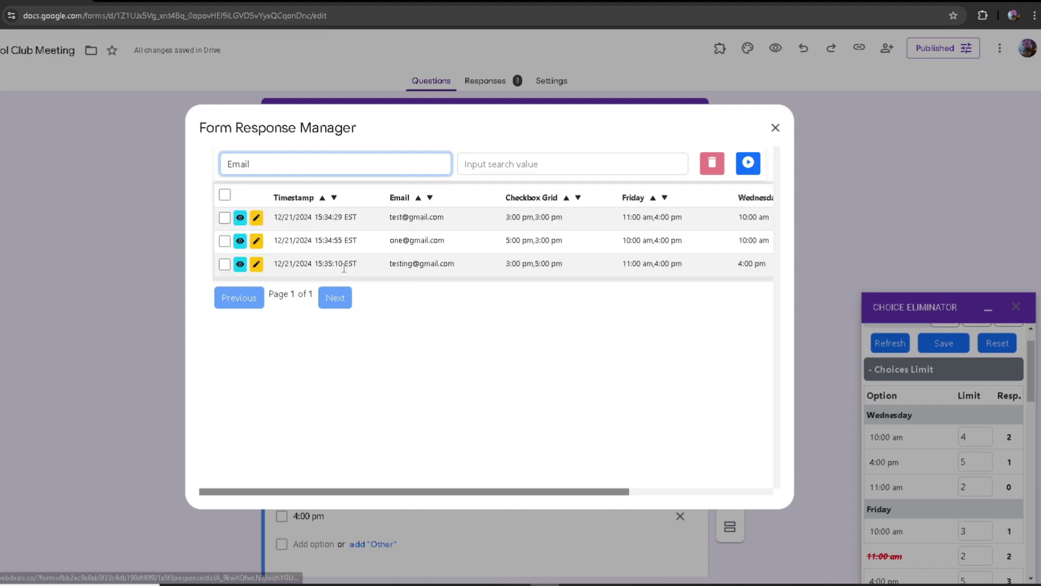
click(481, 163)
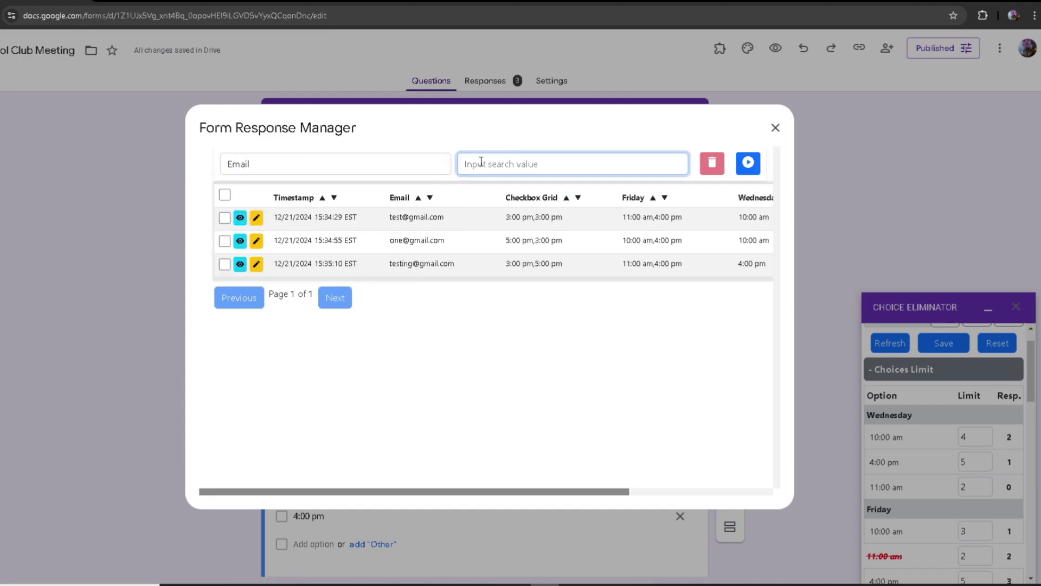
text(test@gmail.)
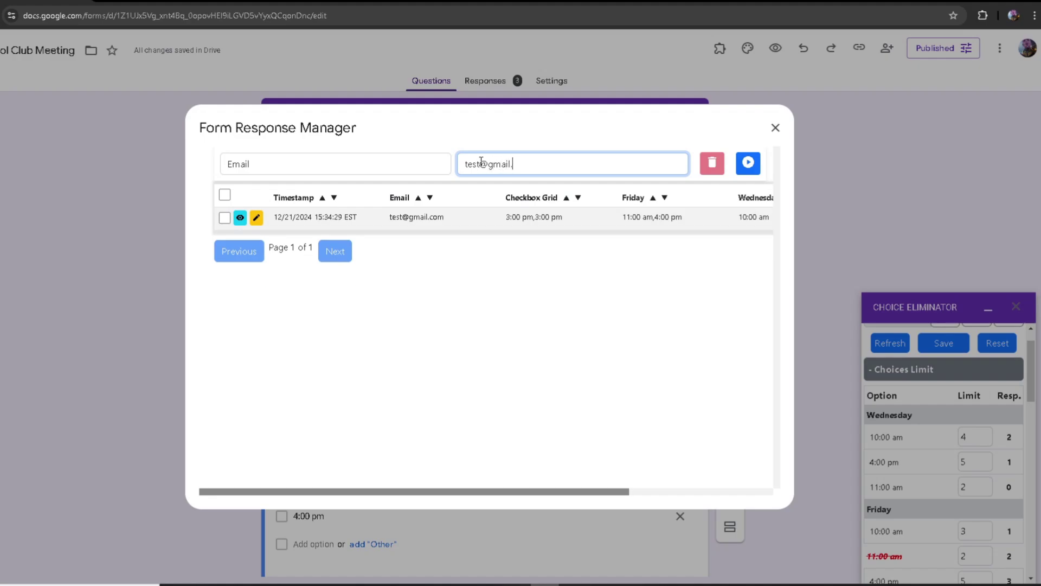
text(com)
- Clear the email search value so all three responses are listed again
drag(551, 165, 456, 174)
key(BackSpace)
click(225, 170)
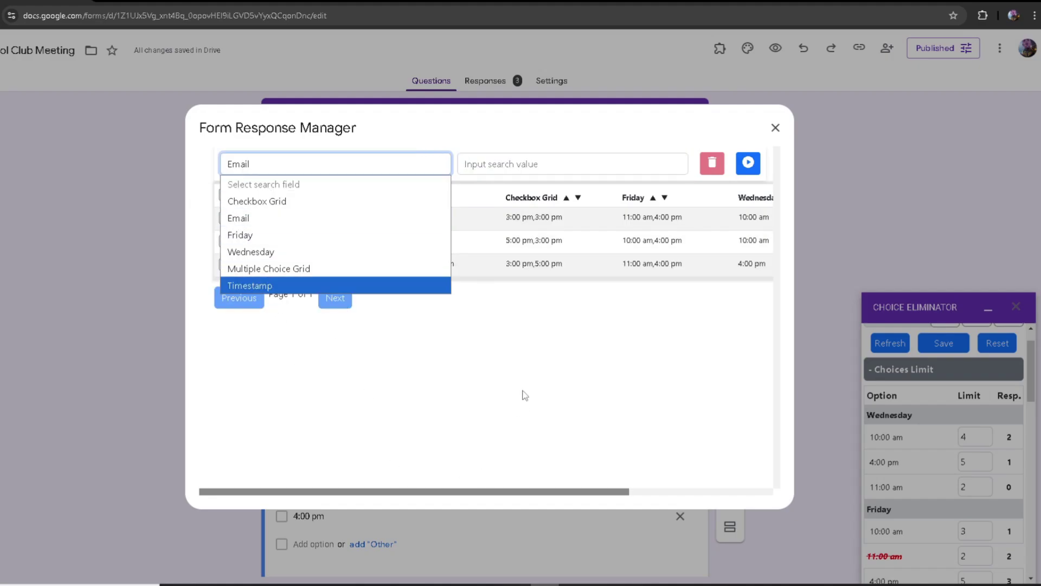
click(527, 372)
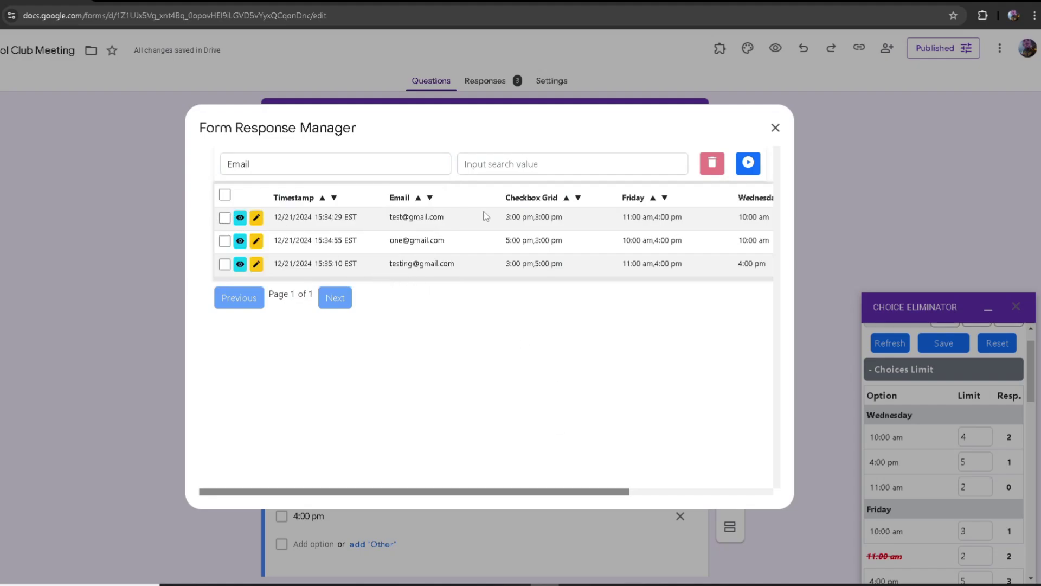
- Delete the first response in the Response Manager and close it
click(225, 218)
click(710, 165)
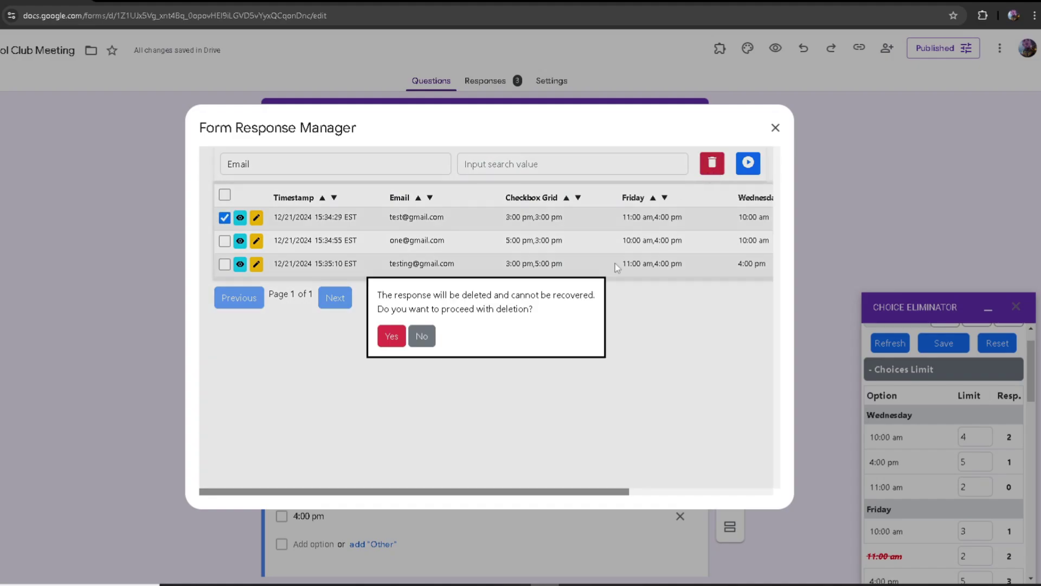
click(400, 337)
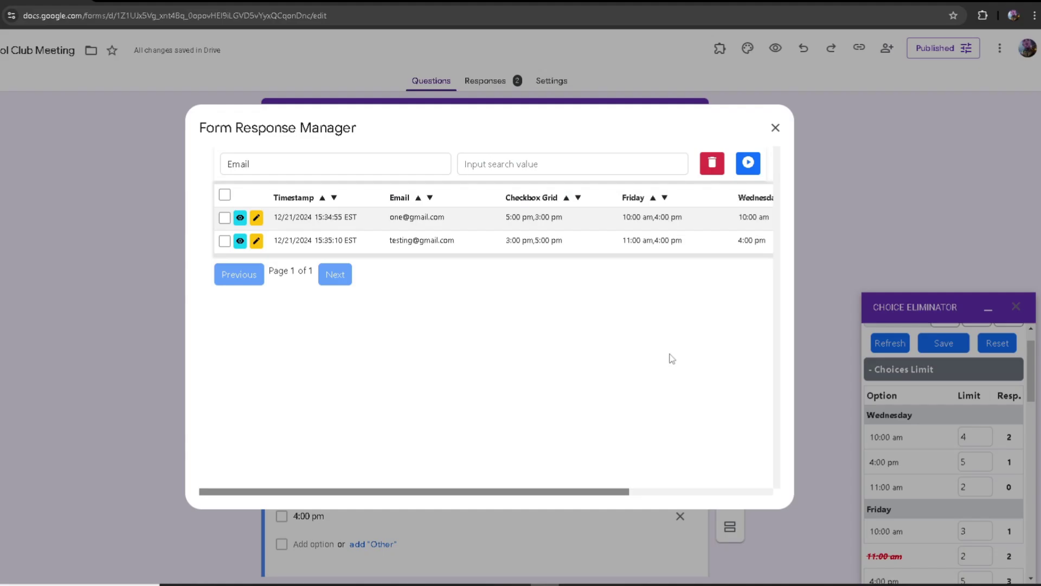
click(775, 128)
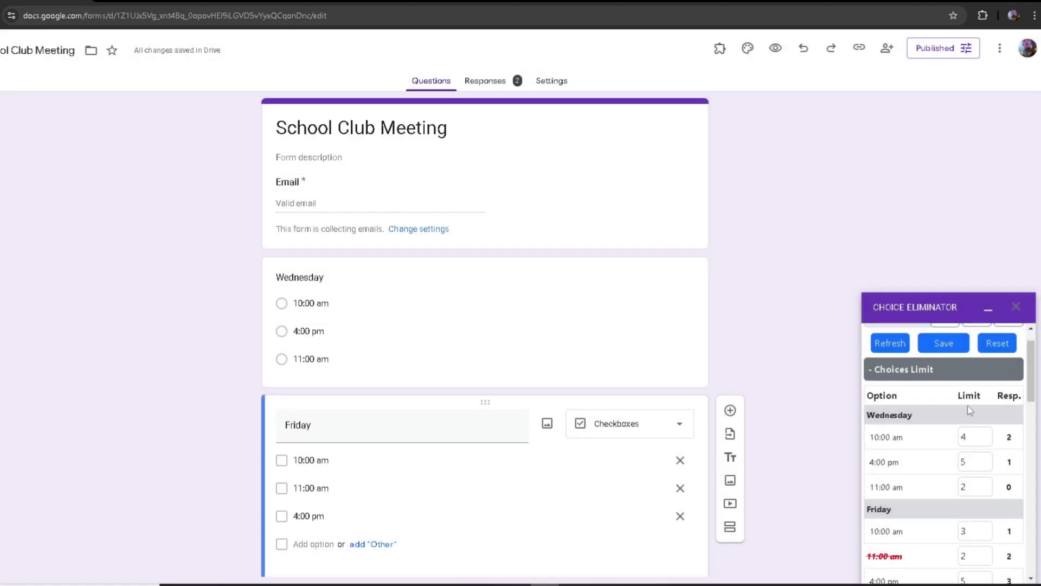
- Refresh Choice Eliminator's counts so Friday 11:00 am becomes available again
click(895, 343)
scroll(938, 489, down, 1)
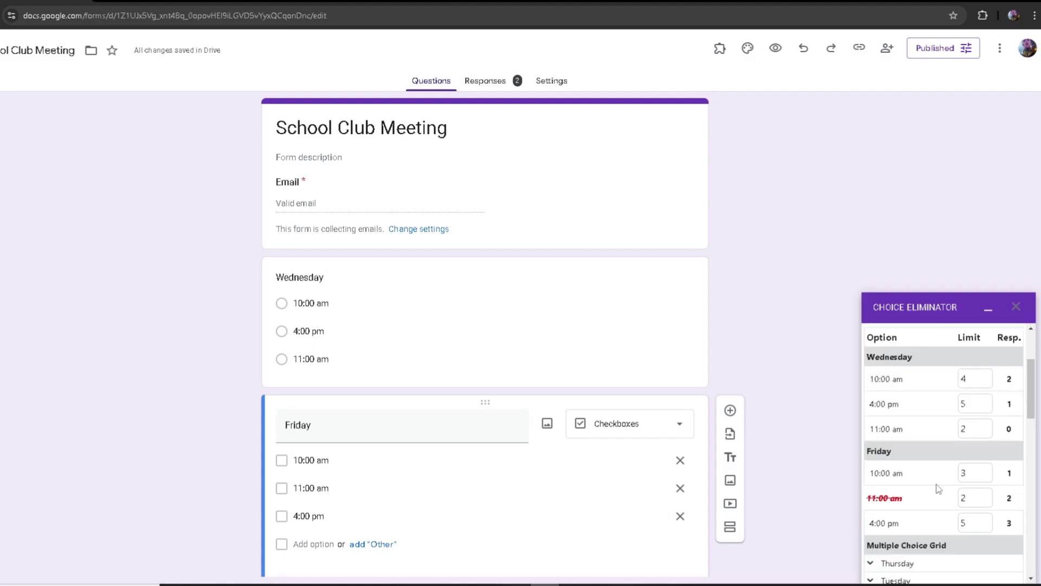
drag(901, 498, 895, 502)
click(909, 503)
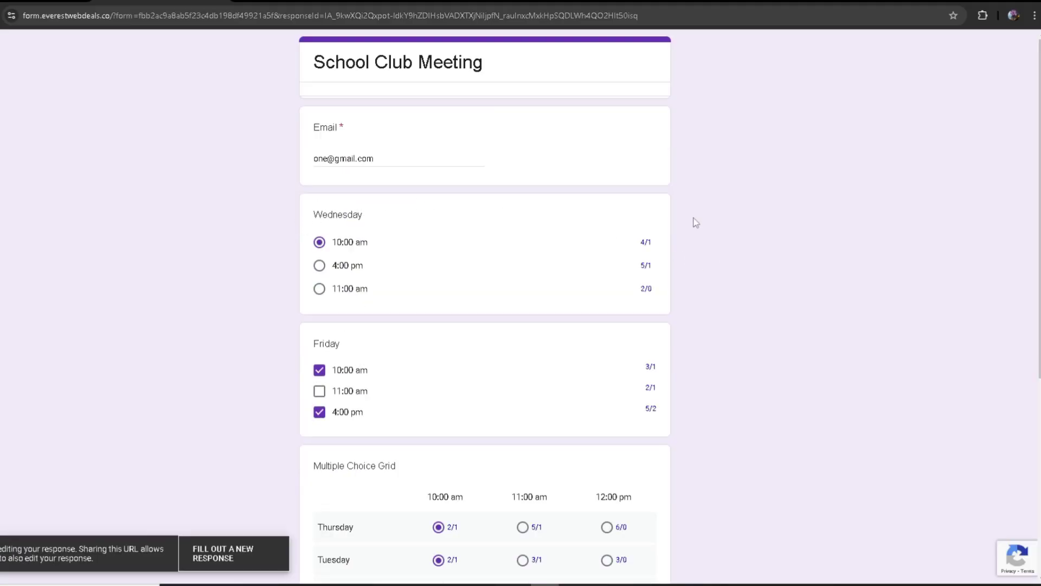
- Change the answers to Wednesday 4:00 pm and Friday 11:00 am only, dropping 10:00 am and 4:00 pm
click(319, 265)
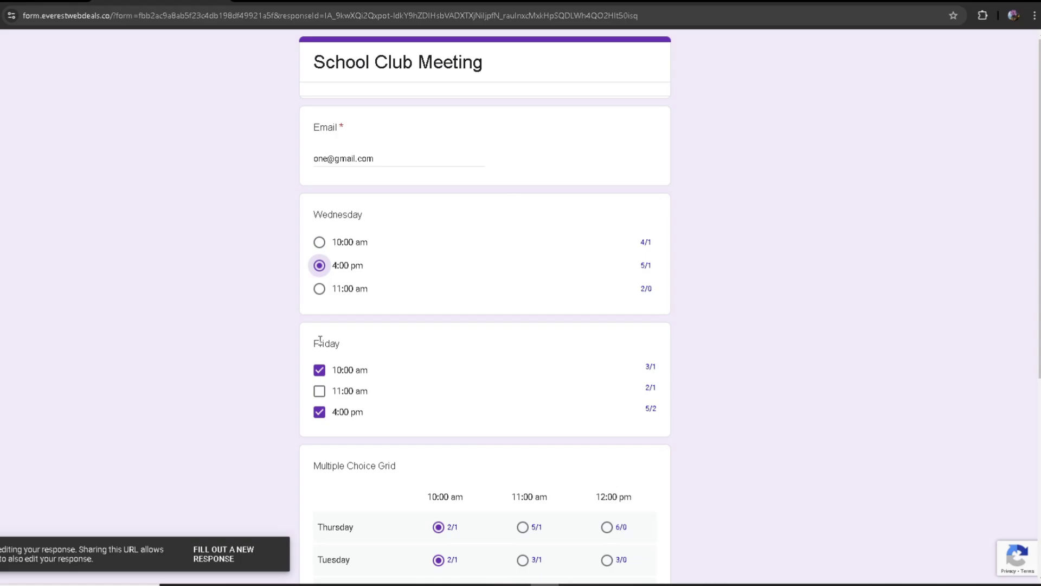
click(319, 390)
click(319, 370)
click(320, 412)
scroll(331, 411, down, 3)
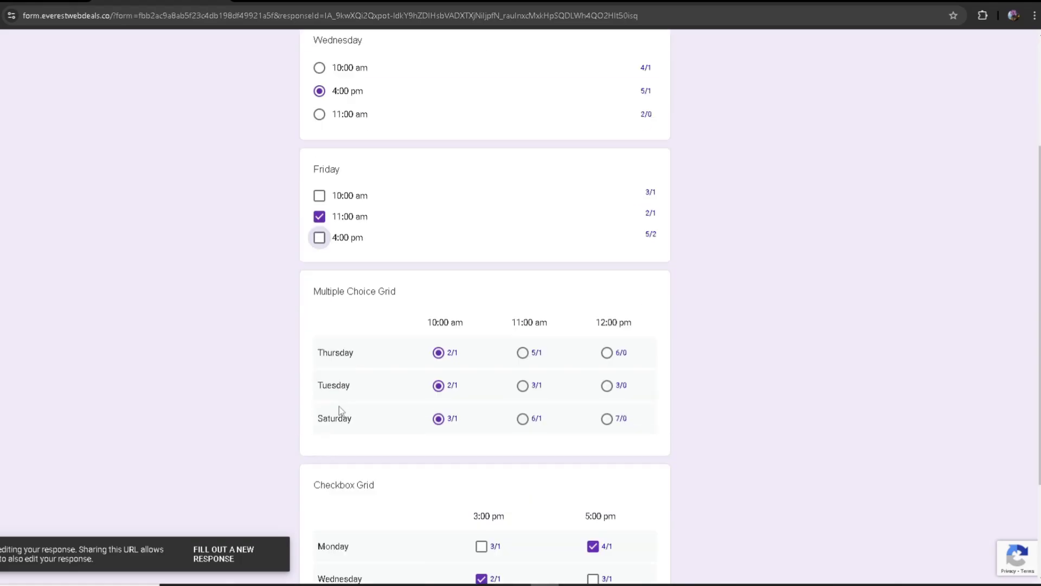
- Set Saturday and Thursday grid rows to 11:00 am, Wednesday's checkbox grid to 5:00 pm, and submit
click(522, 419)
click(522, 353)
scroll(567, 427, down, 3)
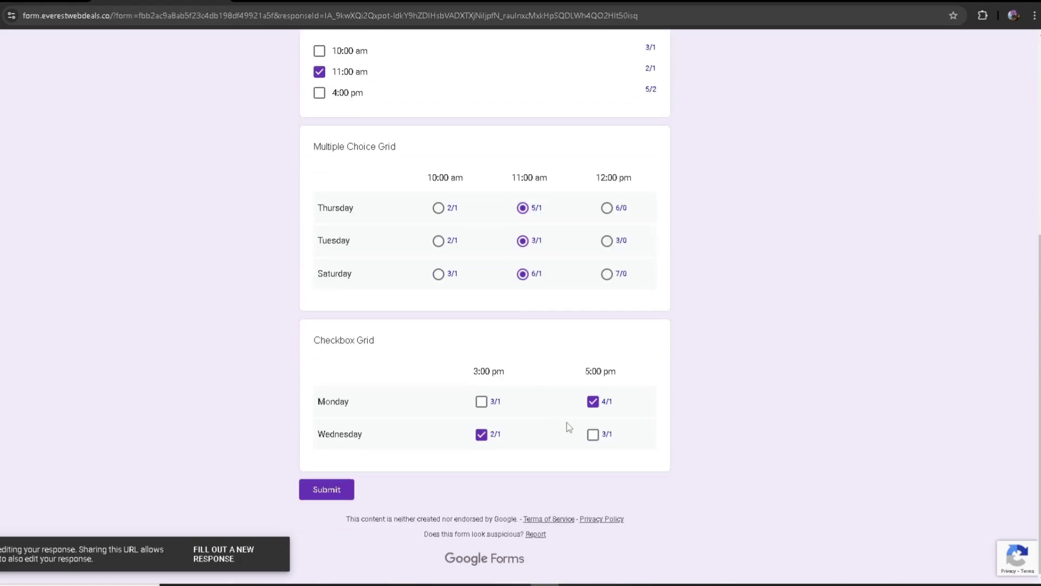
click(593, 434)
click(481, 434)
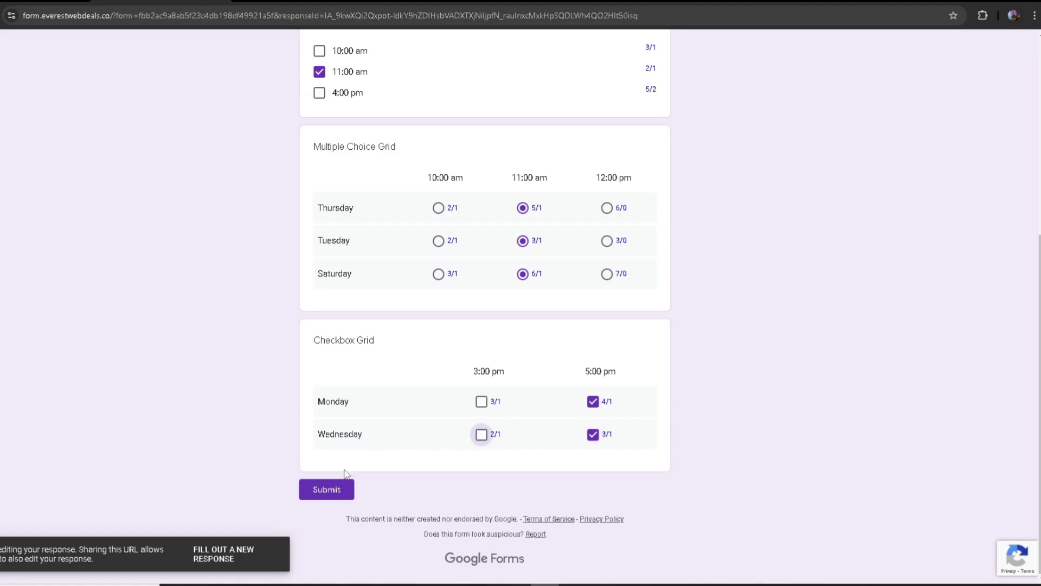
click(326, 489)
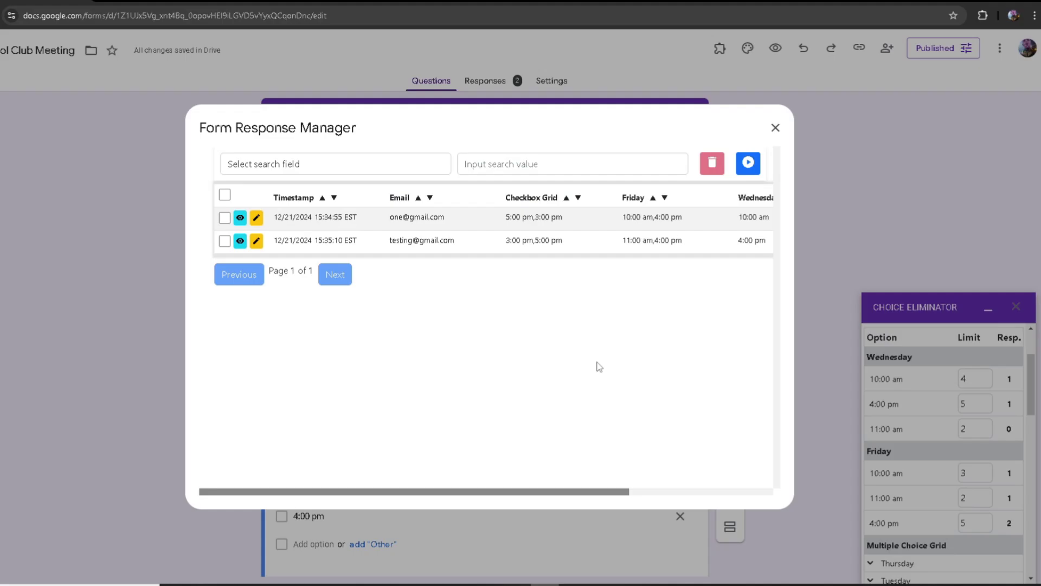
- Close the Response Manager and save Choice Eliminator so Wednesday 4:00 pm shows 2 and Friday 11:00 am 2/2
click(769, 129)
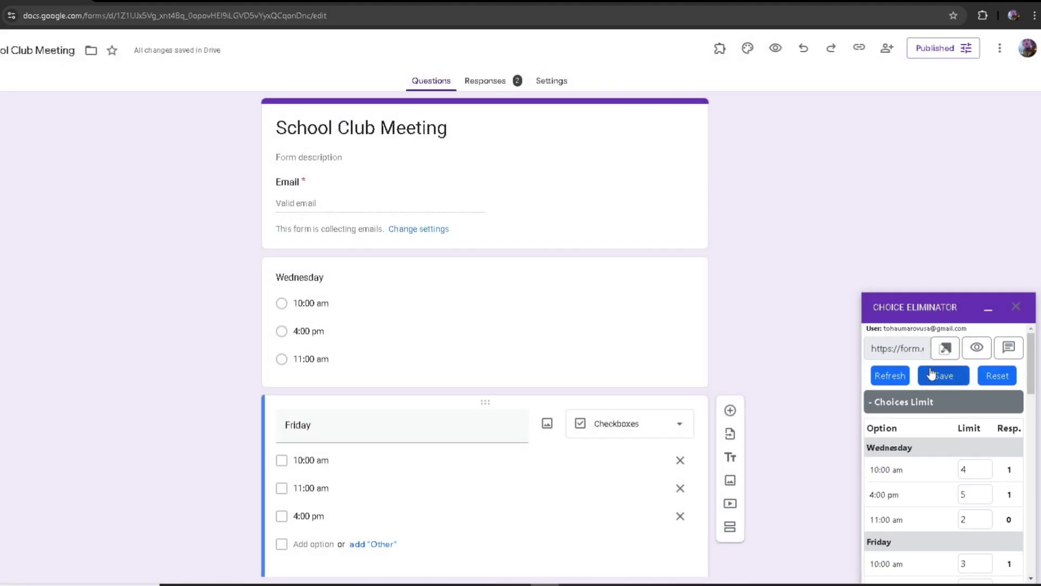
click(923, 401)
scroll(957, 446, down, 1)
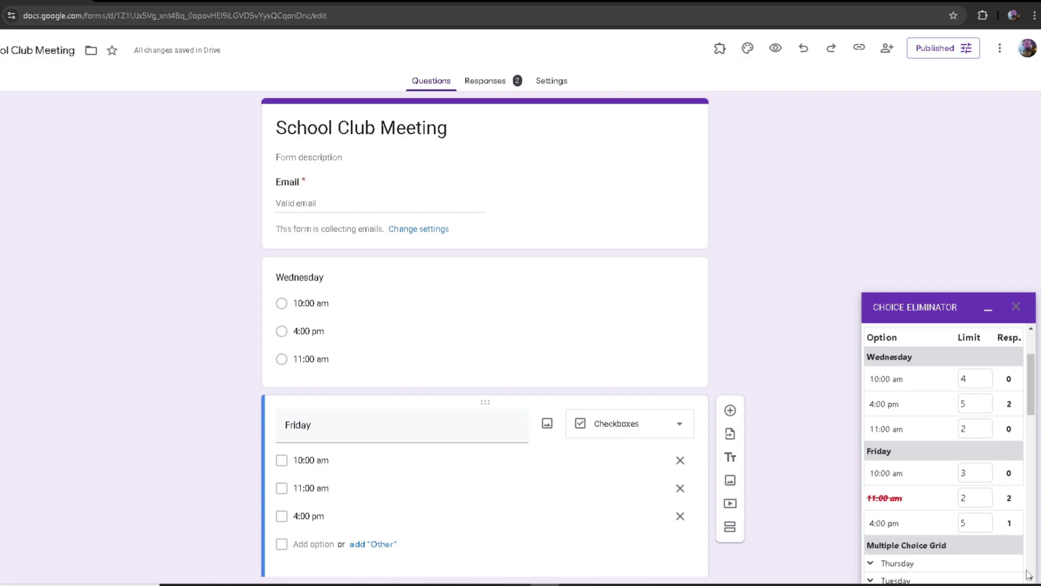
double_click(1009, 497)
click(1009, 497)
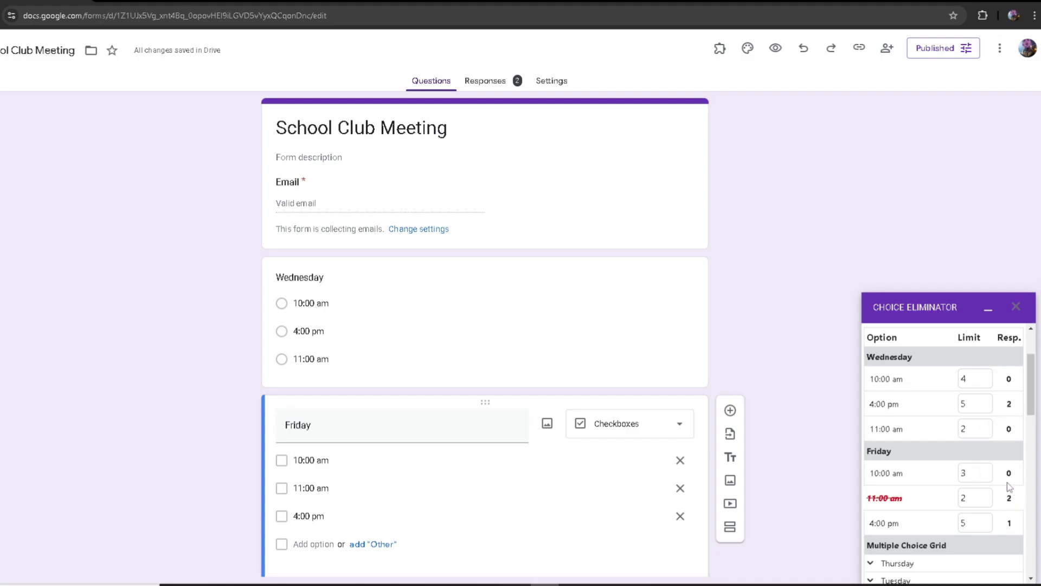